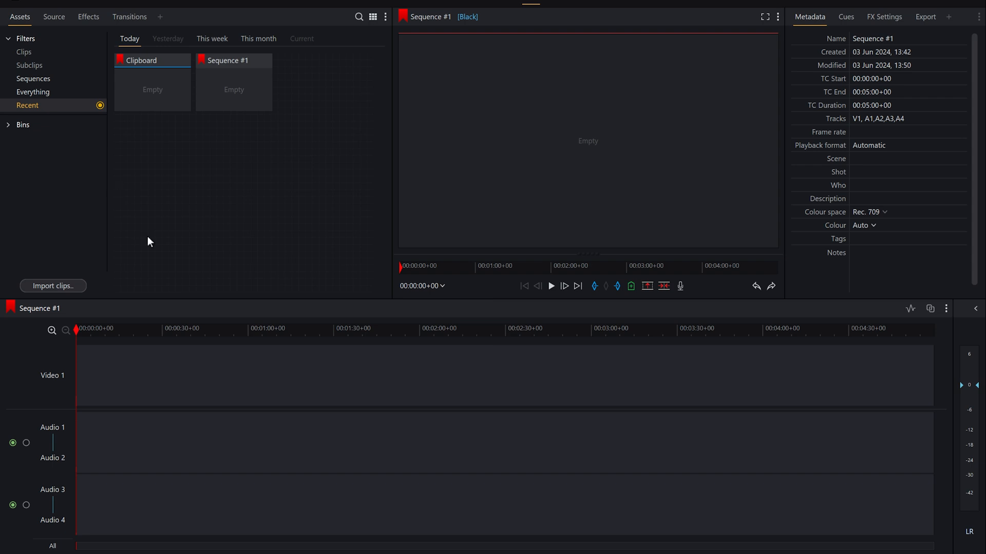
# - Import the six files from 20210331_180333.jpg through Sparky.jpg from the Tutorials - June 2024 Images folder
pyautogui.click(67, 286)
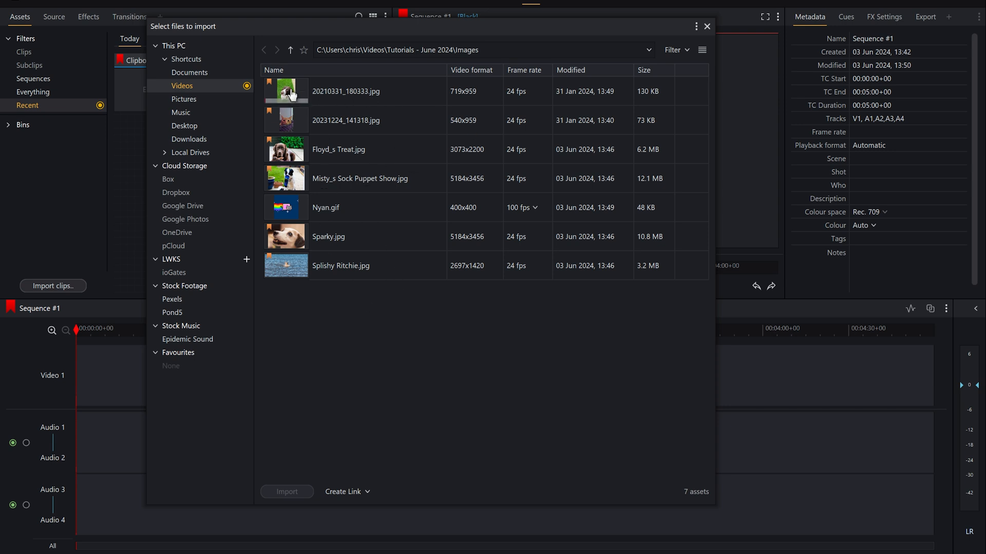
pyautogui.click(354, 92)
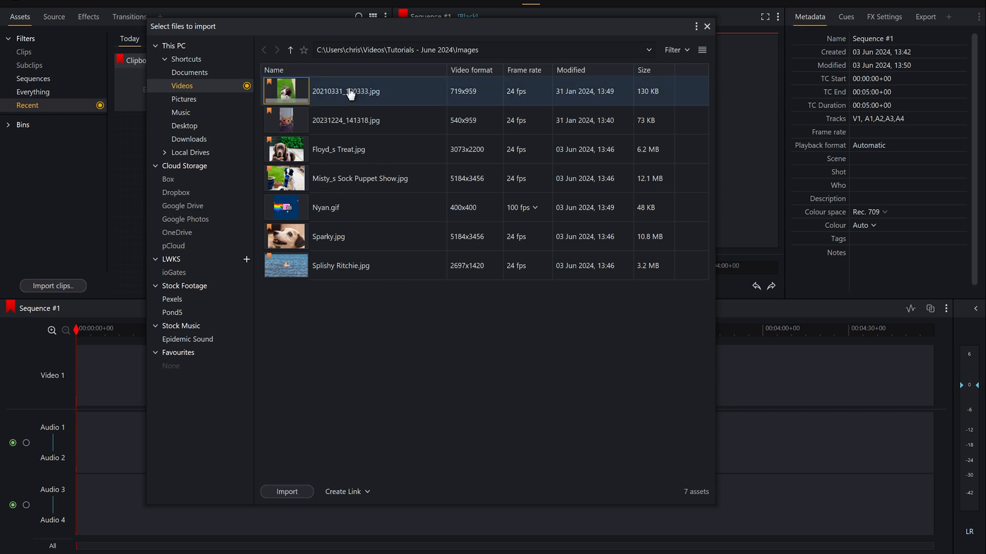
pyautogui.keyDown('shift'); pyautogui.click(340, 241); pyautogui.keyUp('shift')
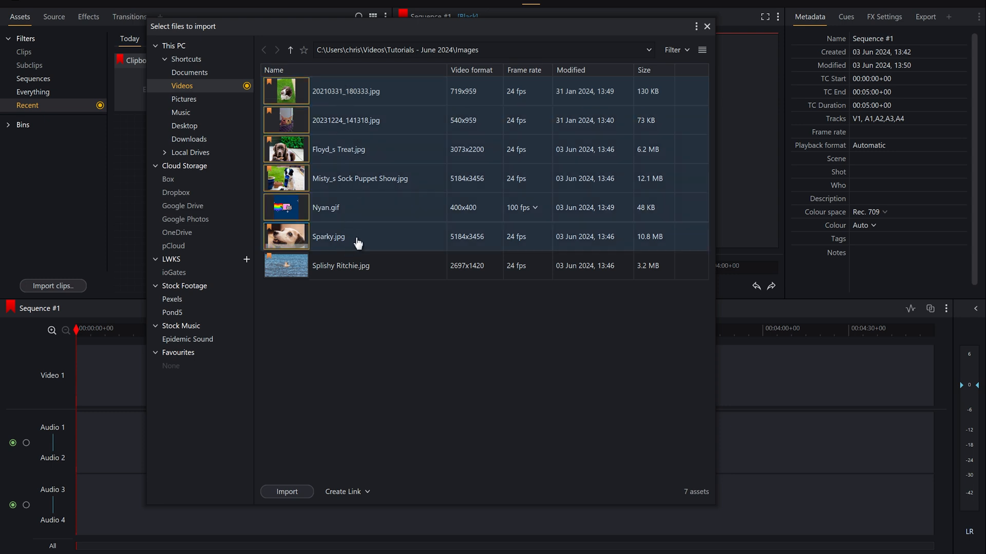
pyautogui.click(288, 492)
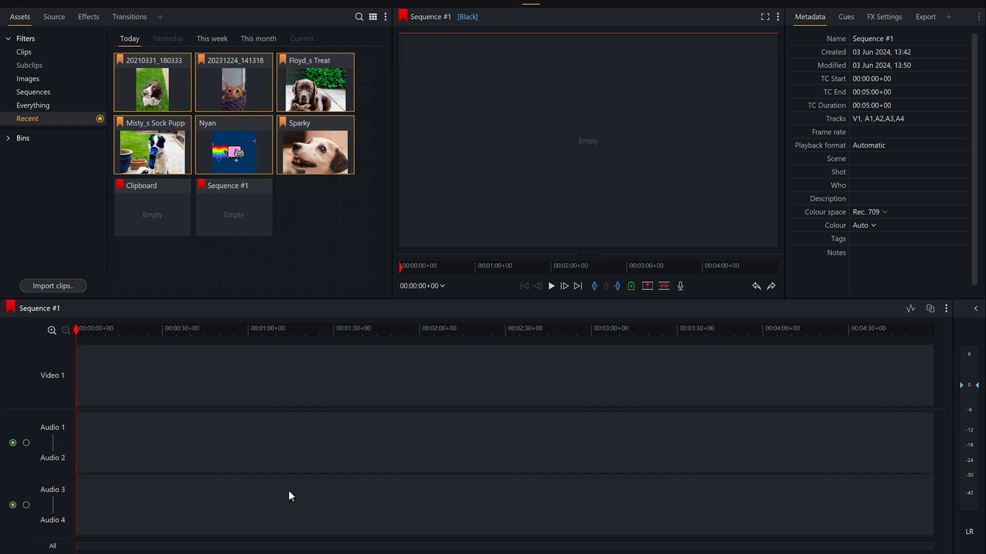
pyautogui.click(330, 286)
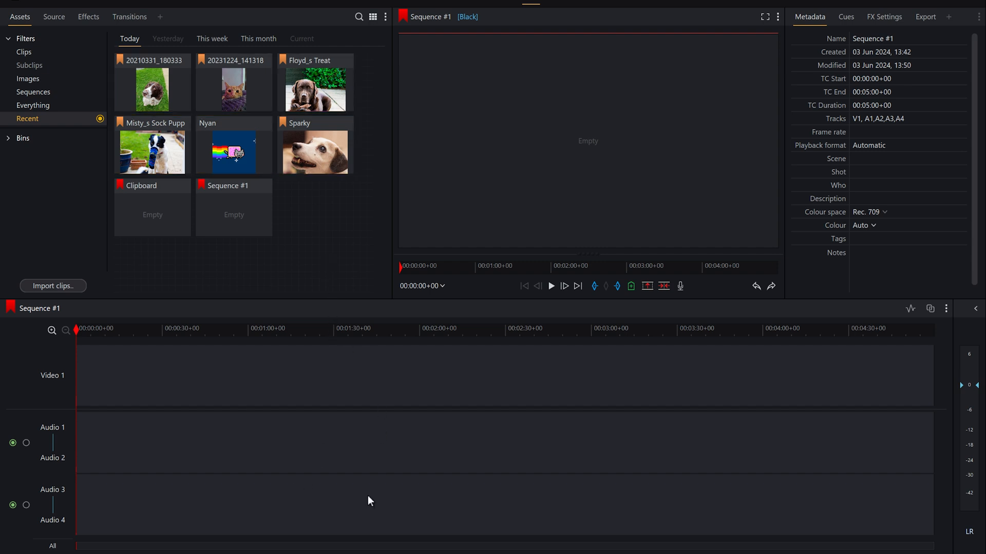
# - Switch to File Explorer, import Splishy Ritchie.jpg from the Images folder into the project assets, and return to Lightworks
pyautogui.moveTo(353, 553)
pyautogui.click(354, 519)
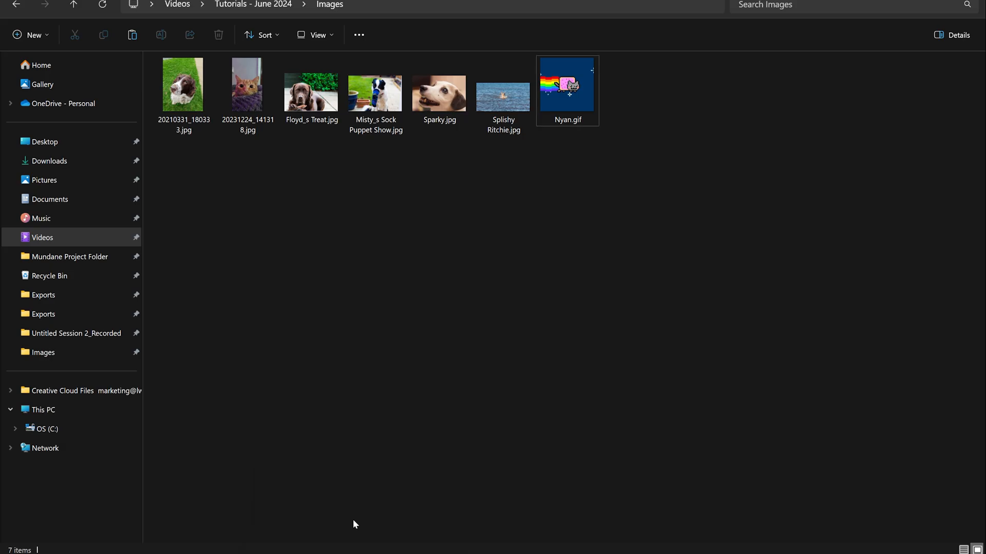
pyautogui.doubleClick(541, 72)
pyautogui.moveTo(541, 72); pyautogui.dragTo(732, 16)
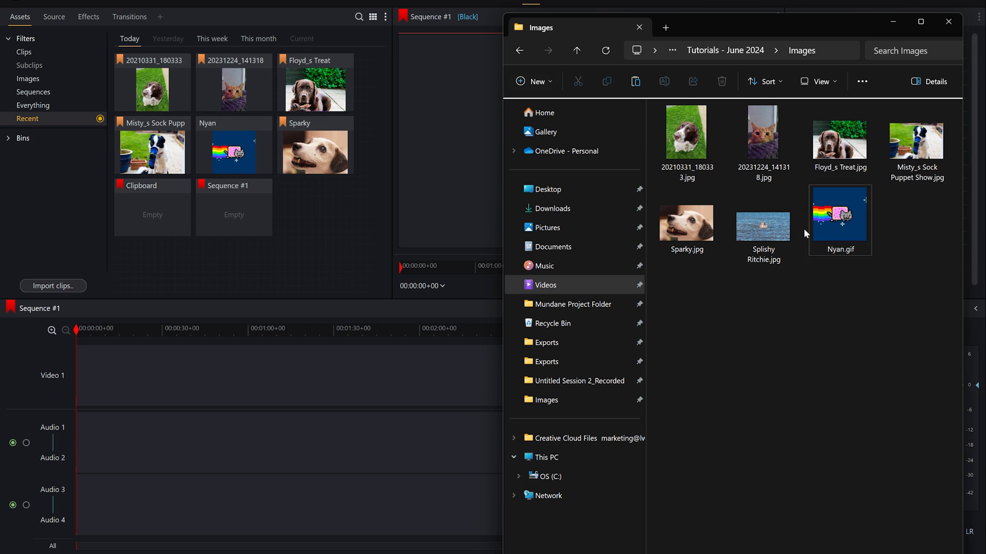
pyautogui.moveTo(768, 226); pyautogui.dragTo(319, 214)
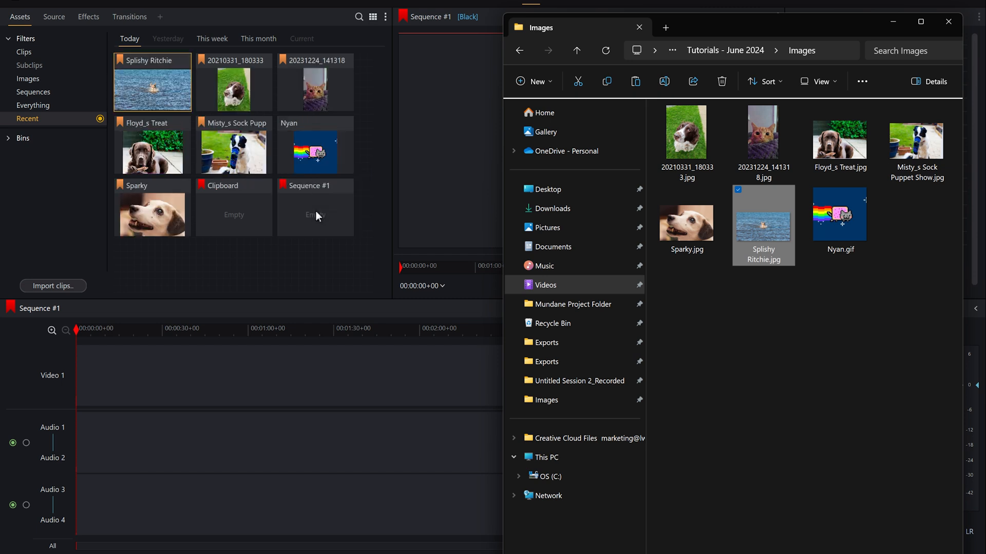
pyautogui.click(200, 251)
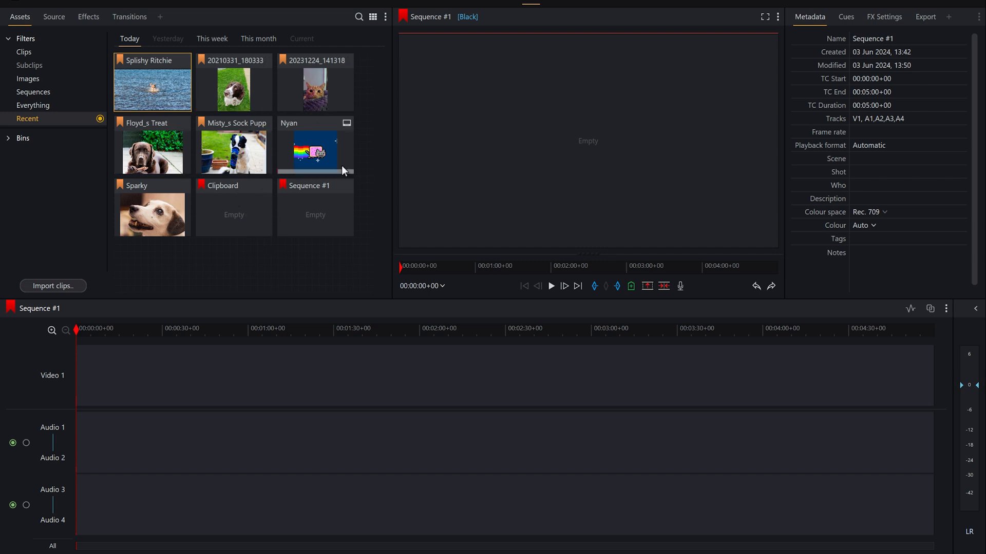
# - Place the 20210331_180333 image at the start of Video 1 and set the sequence's playback format to 1080p, 24 fps
pyautogui.moveTo(233, 89); pyautogui.dragTo(78, 368)
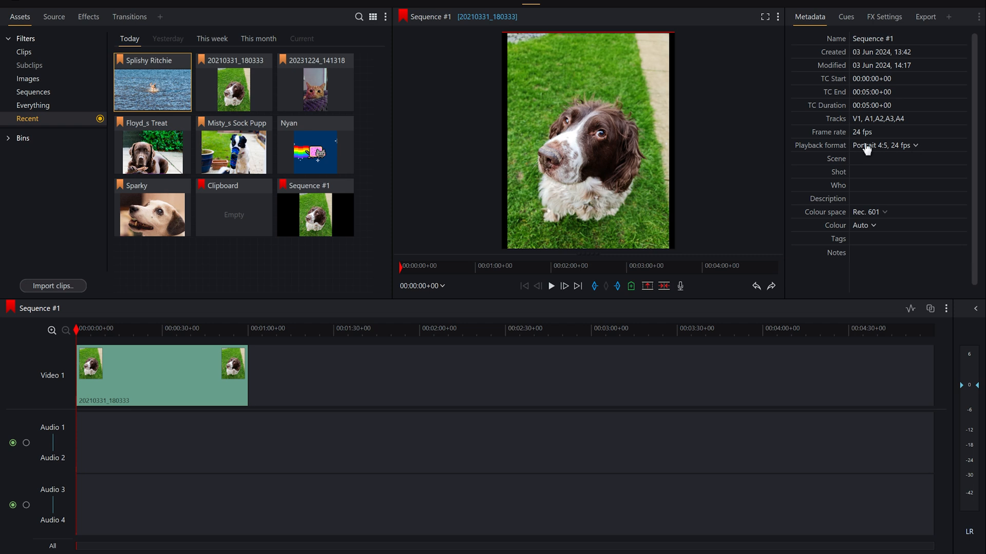
pyautogui.click(914, 147)
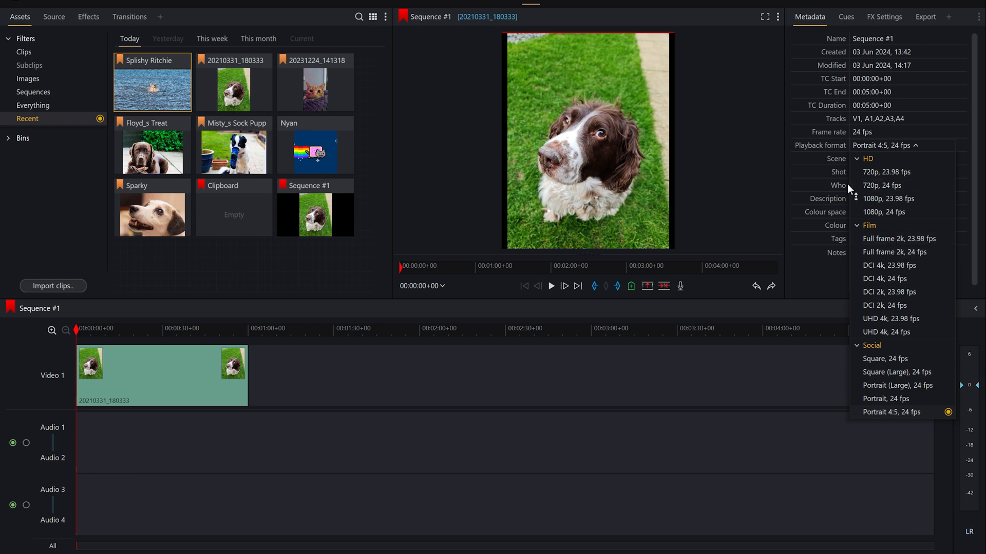
pyautogui.click(885, 213)
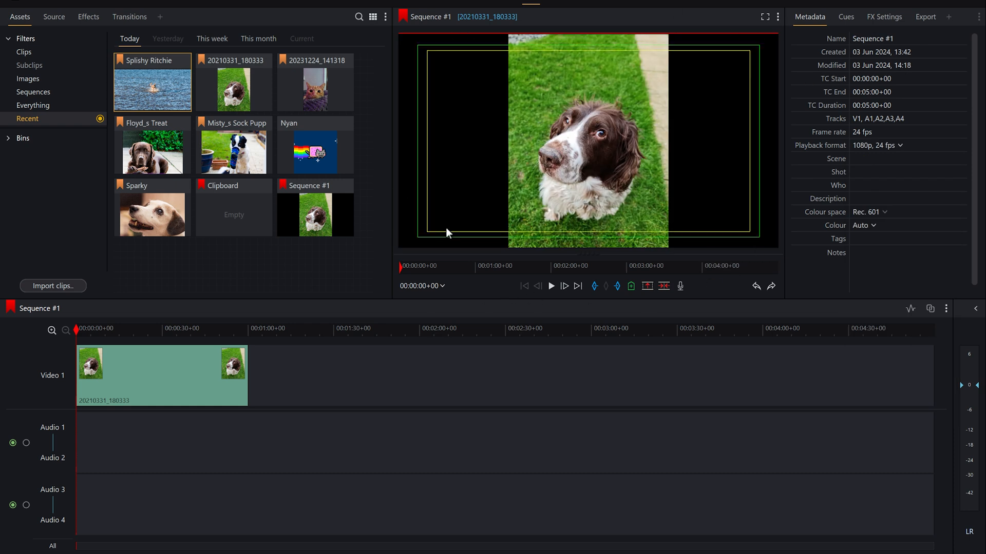
pyautogui.click(282, 270)
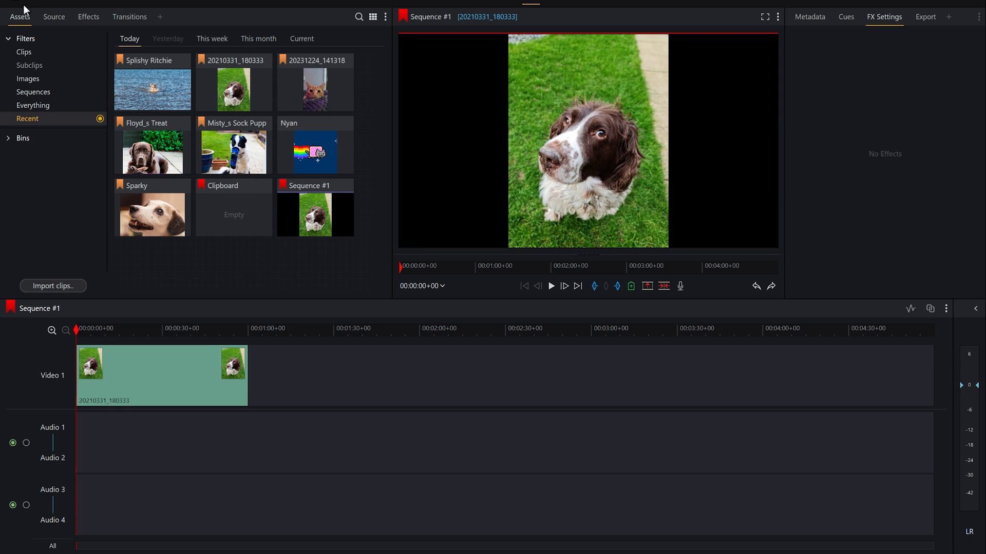
# - Add the Zoom effect to the 20210331_180333 clip, with Zoom at 2.431 and Position Y at 0.54
pyautogui.click(92, 19)
pyautogui.moveTo(53, 157); pyautogui.dragTo(147, 364)
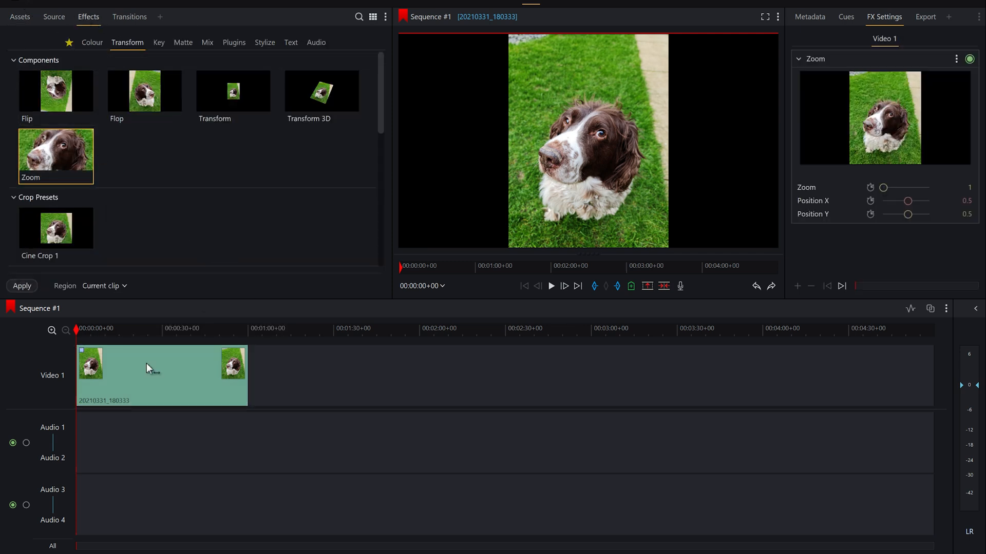
pyautogui.moveTo(884, 186); pyautogui.dragTo(891, 186)
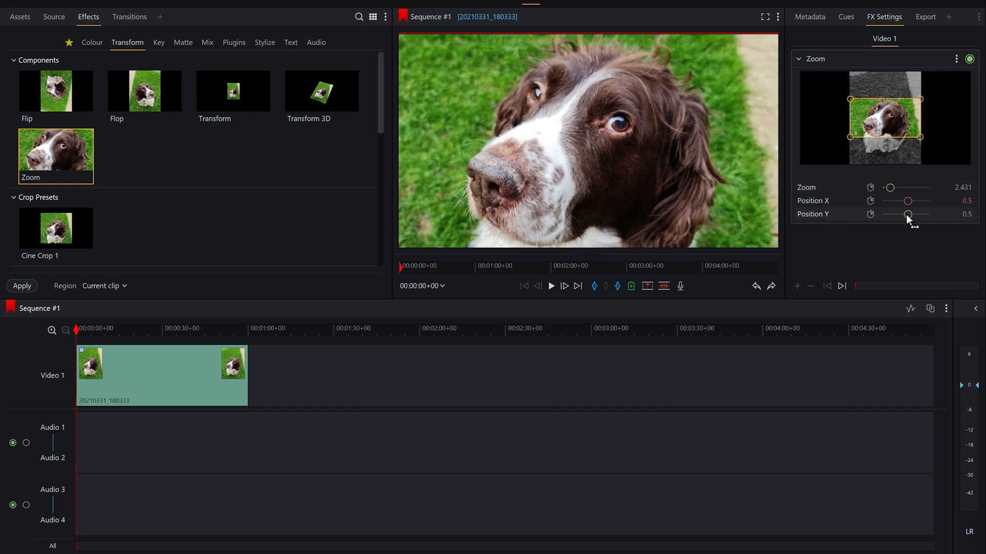
pyautogui.moveTo(907, 216); pyautogui.dragTo(908, 217)
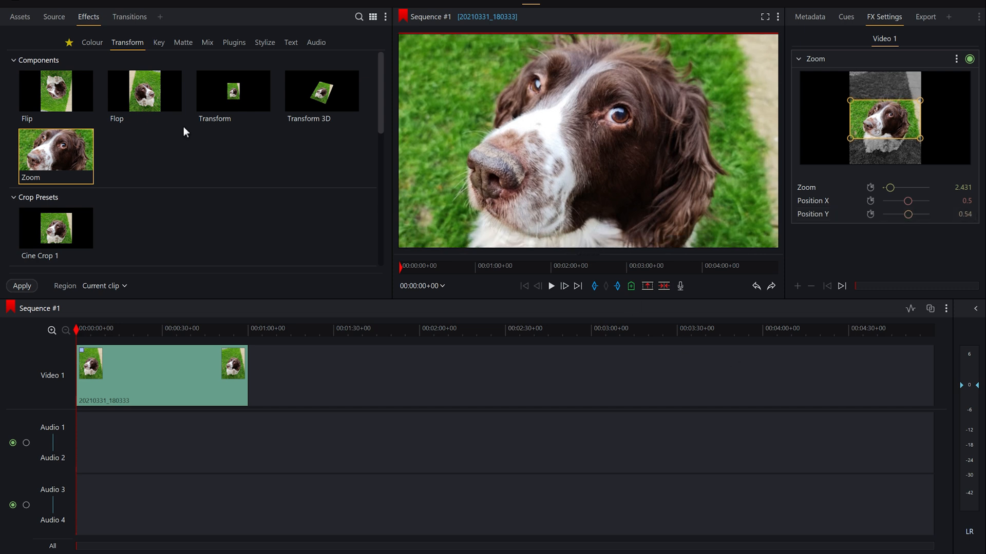
# - Return to the project assets and play back the first seconds of the sequence
pyautogui.click(21, 21)
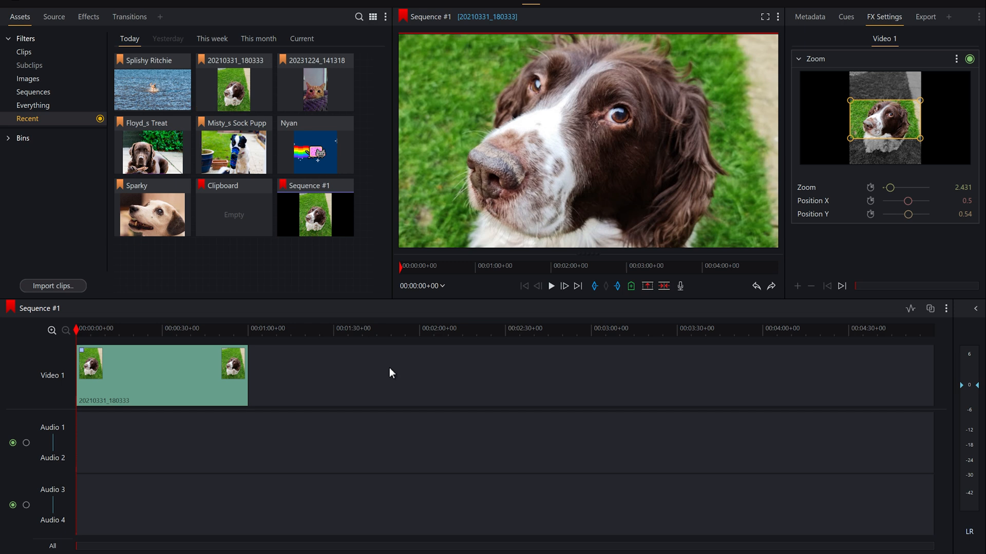
pyautogui.press('space')
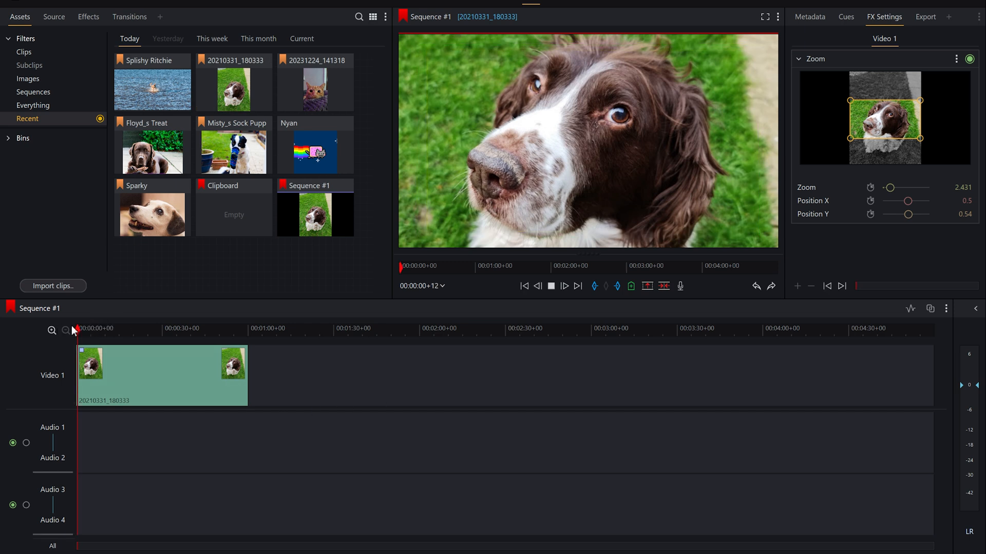
pyautogui.press('space')
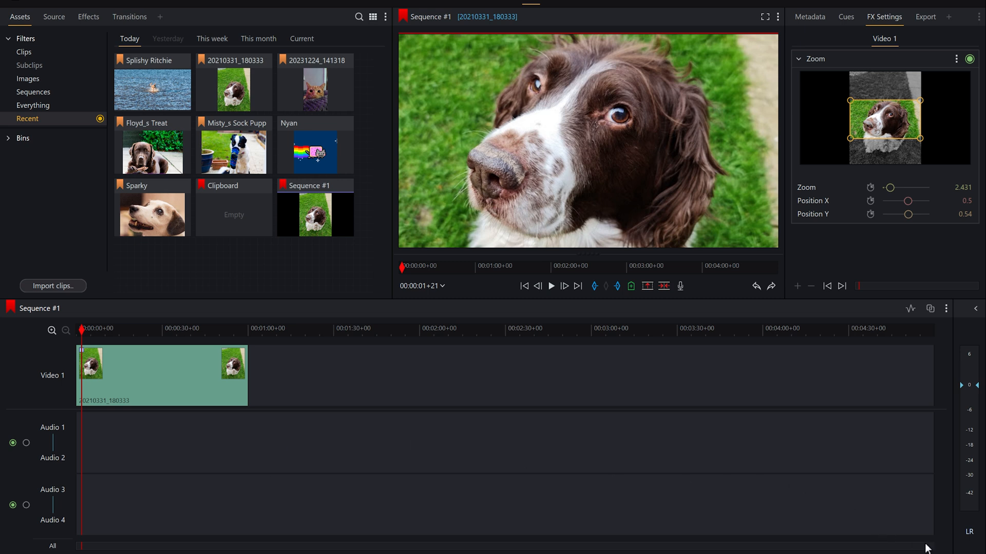
# - Trim the end of the 20210331_180333 clip to about 00:00:03+15 and play back the shortened clip
pyautogui.moveTo(932, 546); pyautogui.dragTo(295, 524)
pyautogui.click(725, 393)
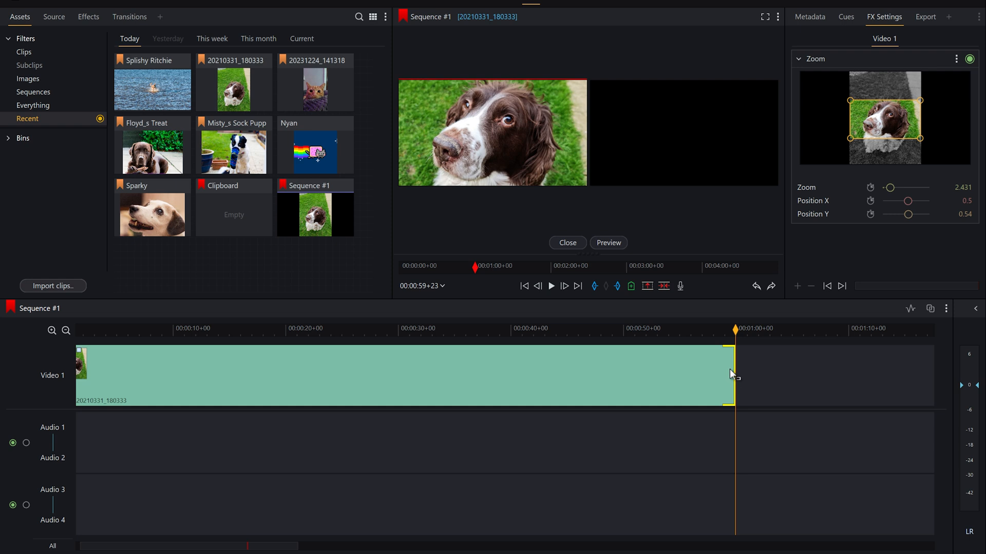
pyautogui.moveTo(731, 367); pyautogui.dragTo(101, 377)
pyautogui.click(564, 225)
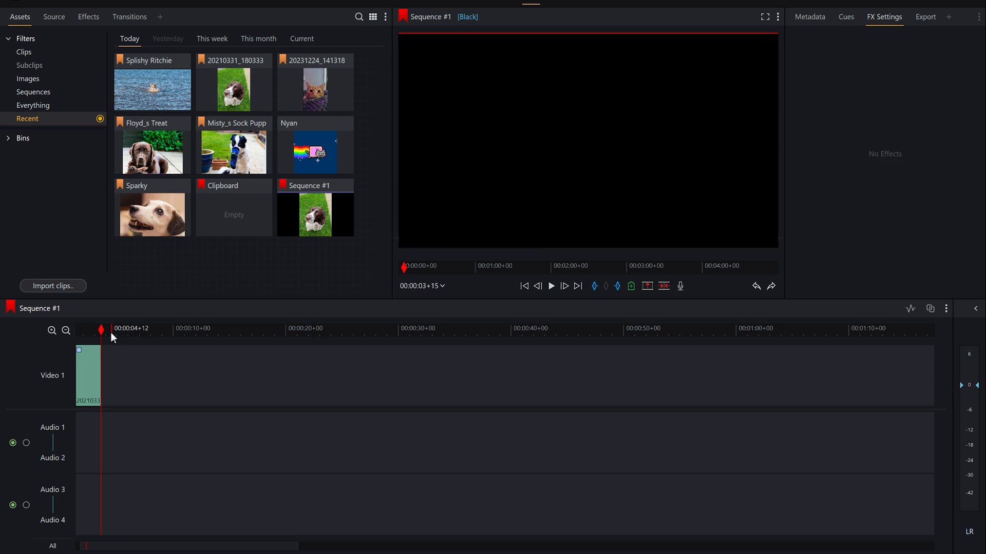
pyautogui.moveTo(99, 322)
pyautogui.mouseDown()
pyautogui.moveTo(64, 395)
pyautogui.moveTo(88, 328)
pyautogui.mouseUp()
pyautogui.press('space')
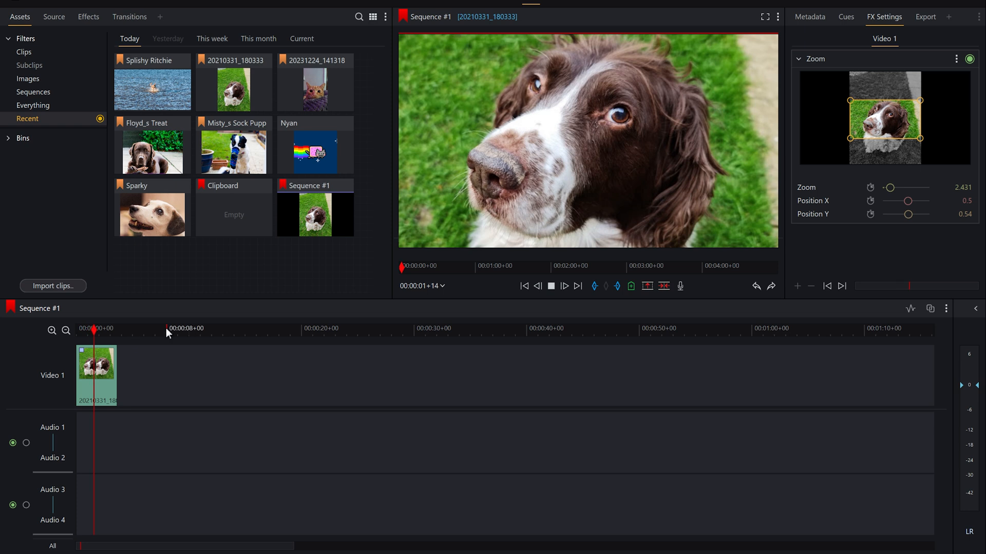
pyautogui.press('space')
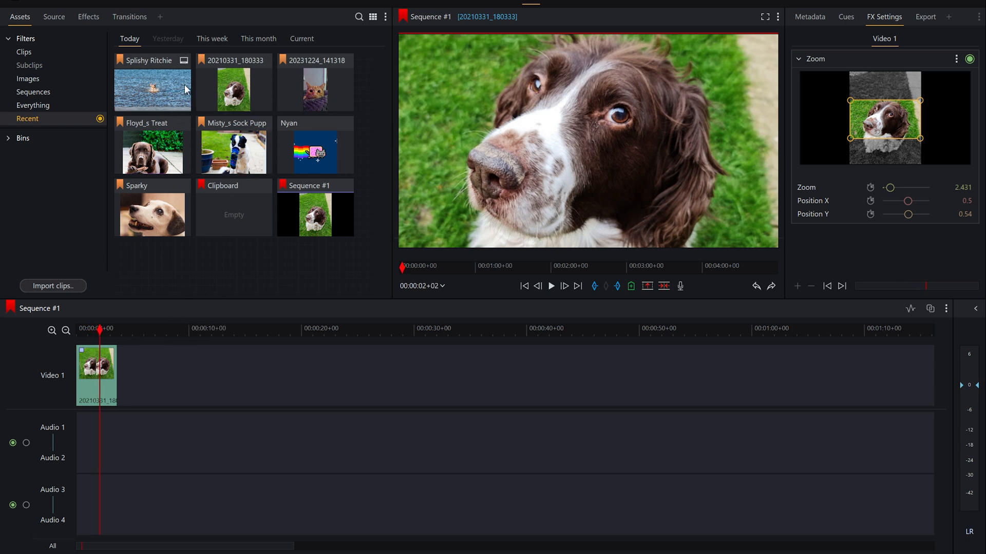
# - Place Splishy Ritchie directly after the first clip and give it a Zoom effect of 1.34, Position X 0.52 and Position Y 0.42
pyautogui.moveTo(130, 66); pyautogui.dragTo(118, 368)
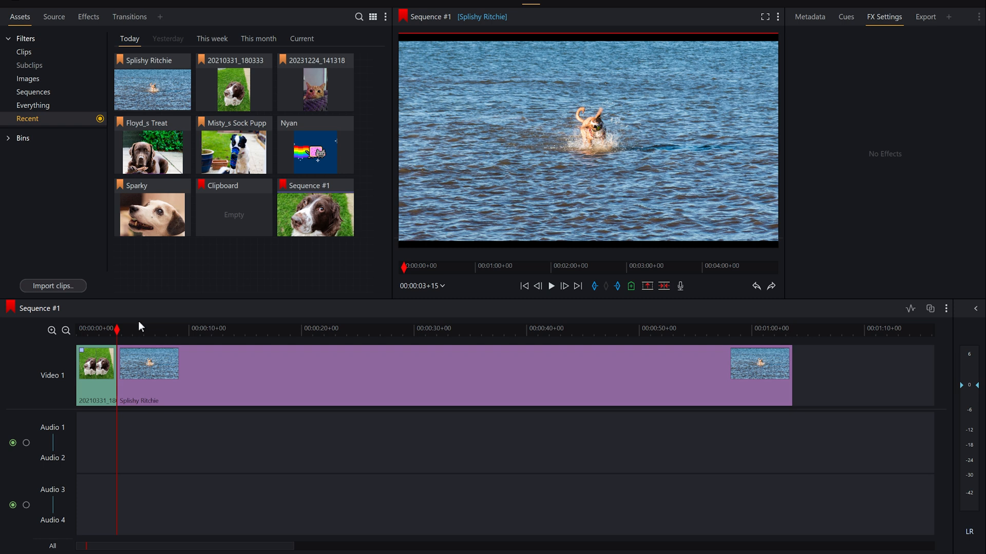
pyautogui.click(84, 23)
pyautogui.moveTo(91, 154); pyautogui.dragTo(182, 358)
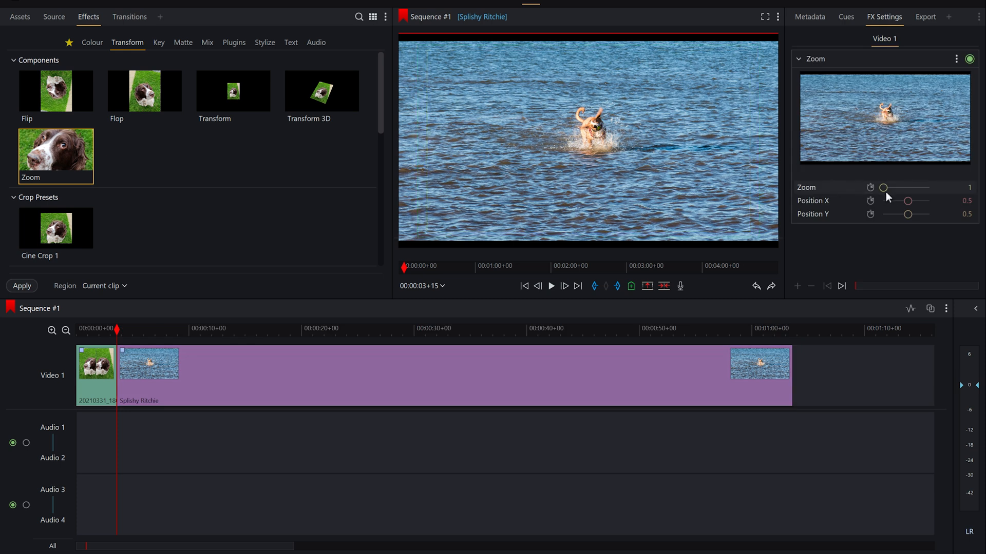
pyautogui.moveTo(883, 186); pyautogui.dragTo(907, 220)
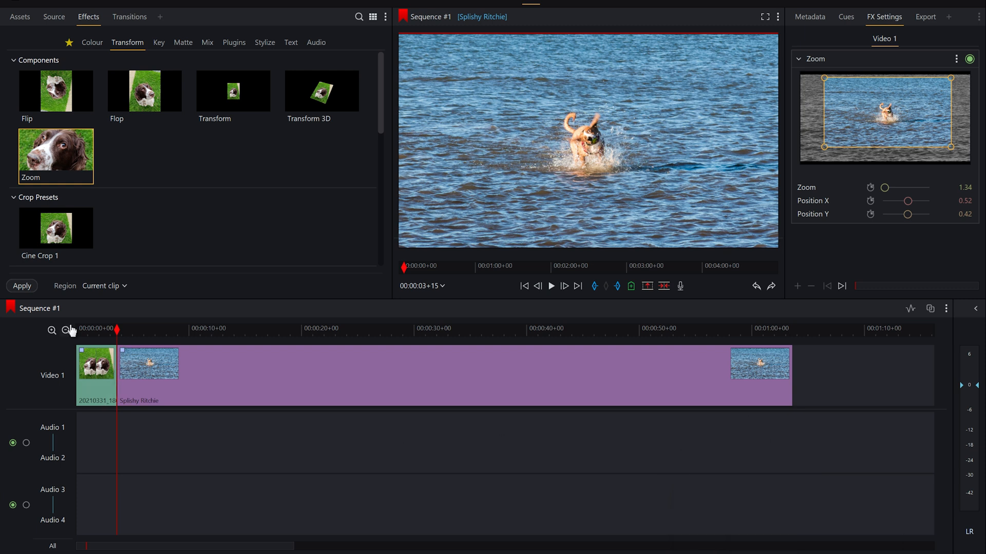
# - Trim the end of the Splishy Ritchie clip to about 7.5 seconds on the timeline and play back the sequence
pyautogui.moveTo(793, 368); pyautogui.dragTo(162, 392)
pyautogui.moveTo(293, 545); pyautogui.dragTo(266, 548)
pyautogui.press('space')
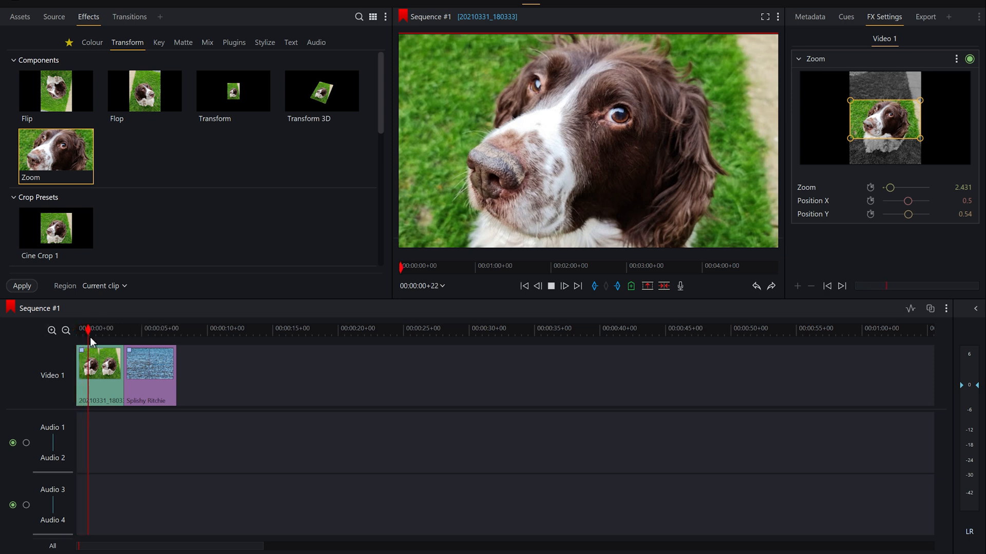
pyautogui.press('space')
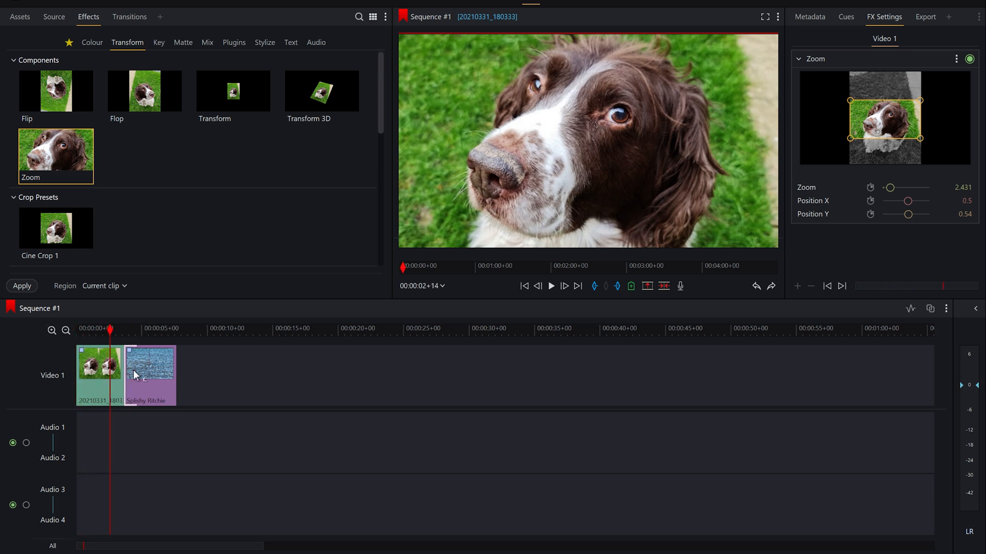
# - Move the cut between the two clips to about 00:00:02+01 and play back the sequence from the start
pyautogui.moveTo(125, 371); pyautogui.dragTo(103, 373)
pyautogui.click(568, 226)
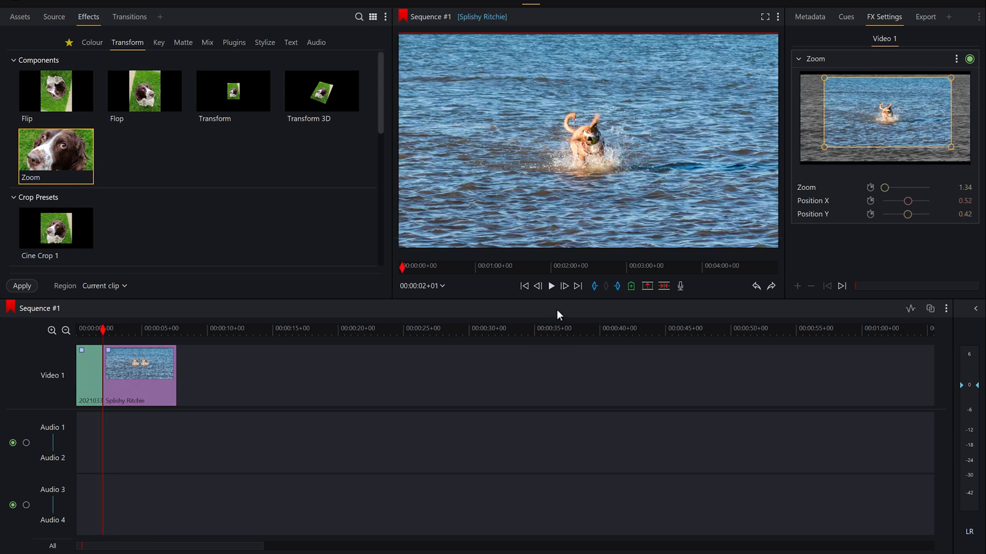
pyautogui.click(77, 332)
pyautogui.press('space')
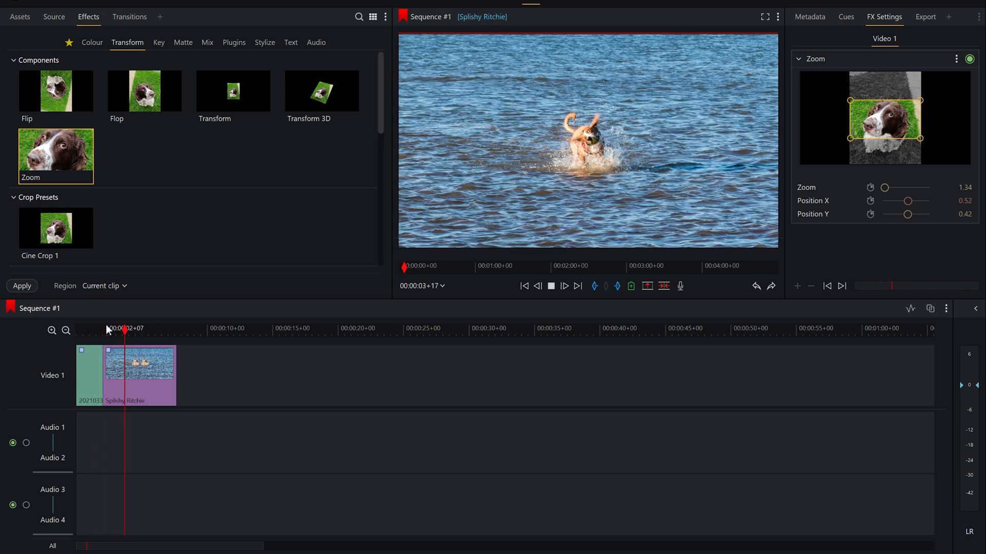
pyautogui.press('space')
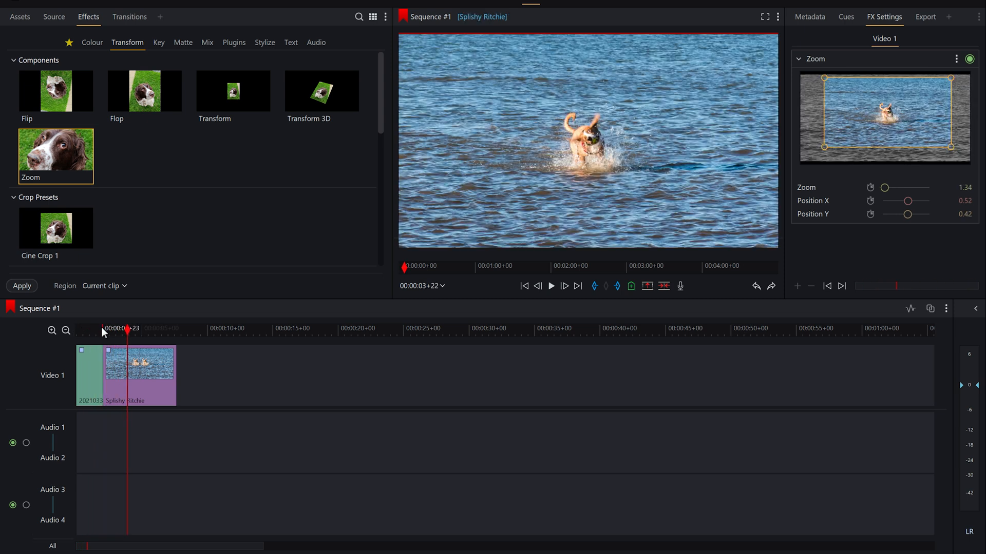
# - Apply the Bar 1 transition over a marked section around the cut, ending at about 00:00:02+14, and return to the sequence start
pyautogui.click(132, 20)
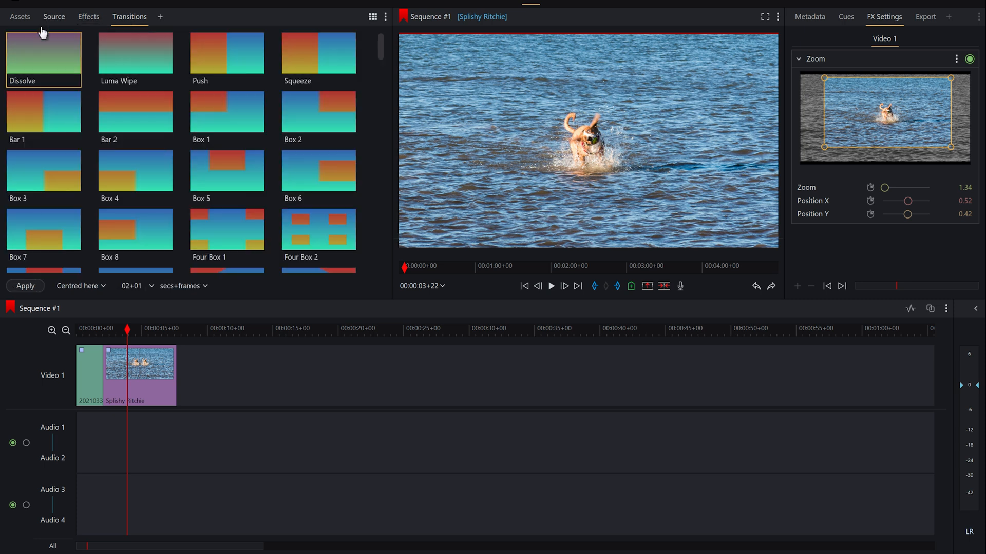
pyautogui.click(46, 121)
pyautogui.moveTo(43, 123); pyautogui.dragTo(71, 247)
pyautogui.moveTo(26, 116); pyautogui.dragTo(28, 117)
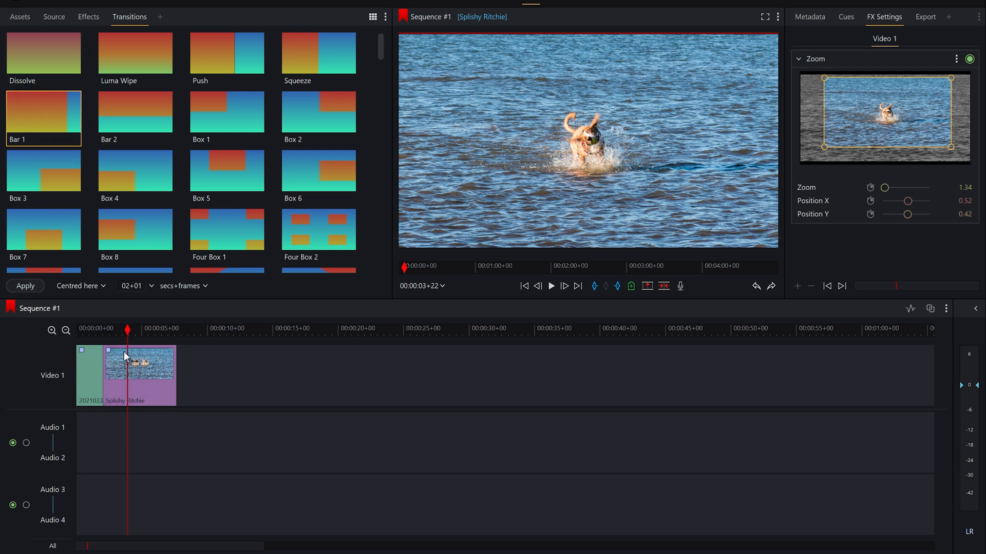
pyautogui.click(98, 332)
pyautogui.moveTo(97, 332); pyautogui.dragTo(109, 334)
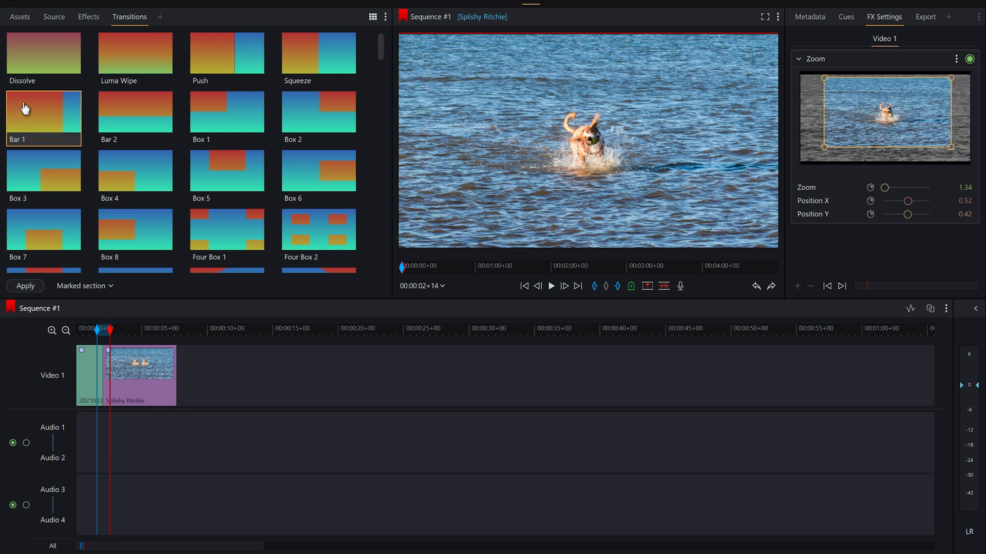
pyautogui.click(26, 286)
pyautogui.moveTo(97, 329); pyautogui.dragTo(35, 328)
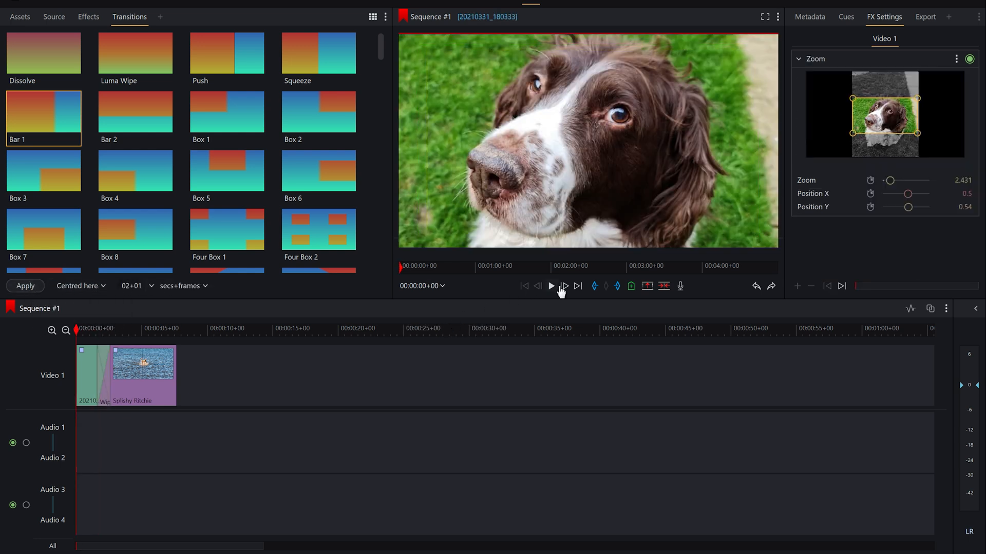
# - Play back the sequence from the start to review the Bar 1 transition between the two clips
pyautogui.click(552, 287)
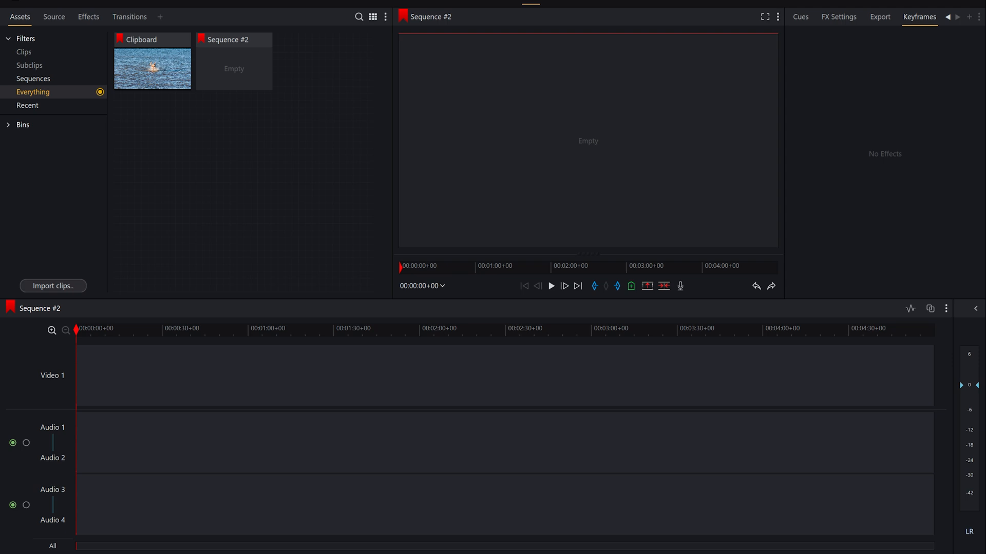
# - Select all seven files in the Images folder for import and set the stills duration to 2 seconds
pyautogui.click(56, 287)
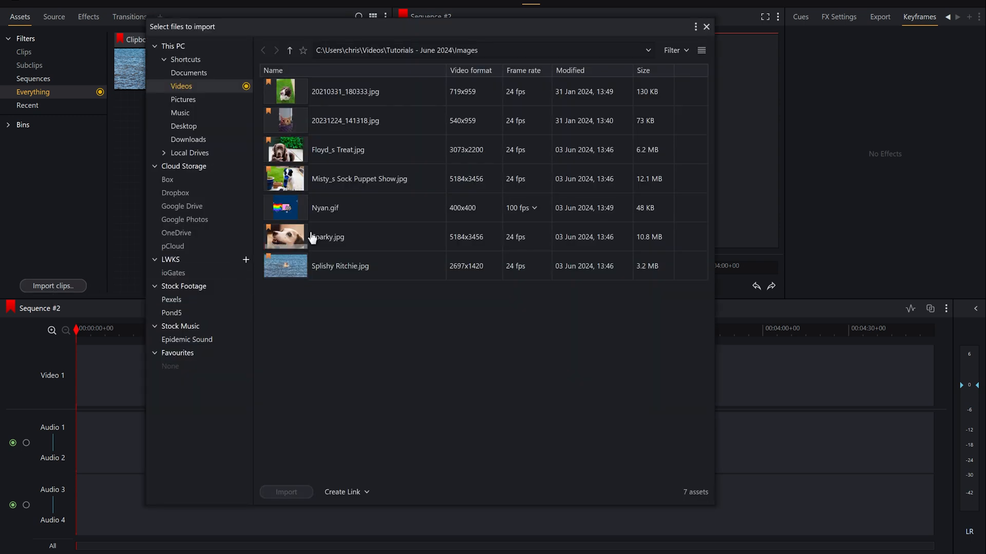
pyautogui.click(358, 94)
pyautogui.keyDown('shift'); pyautogui.click(391, 277); pyautogui.keyUp('shift')
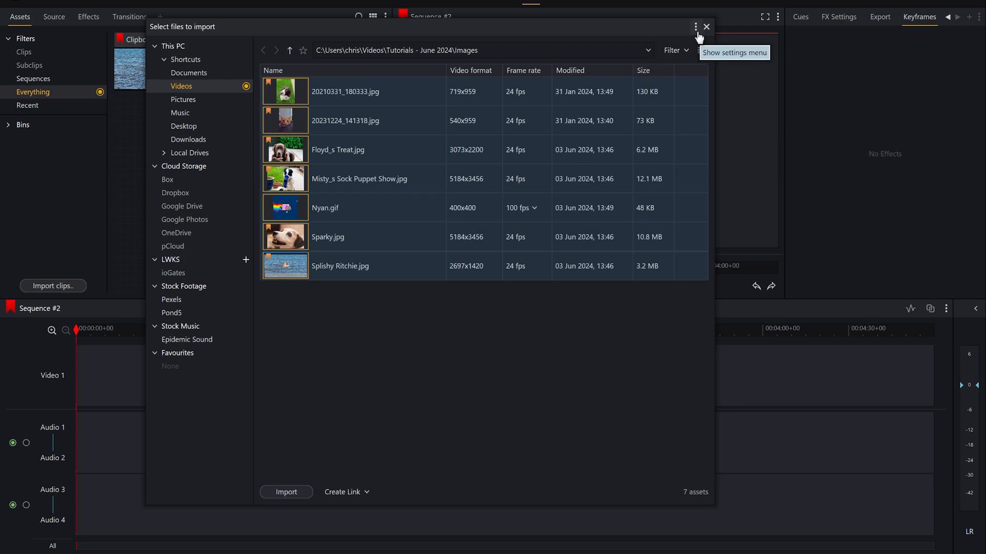
pyautogui.rightClick(376, 101)
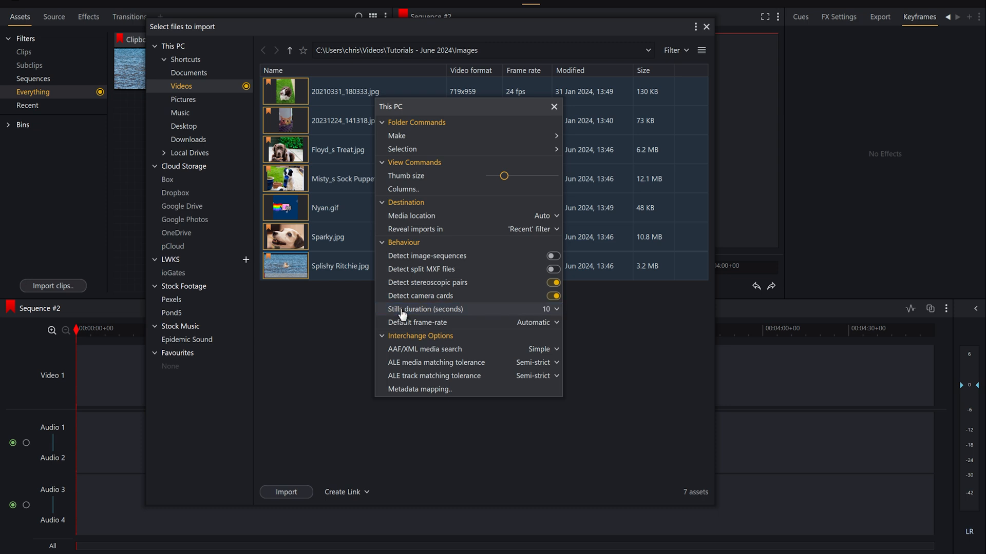
pyautogui.click(545, 309)
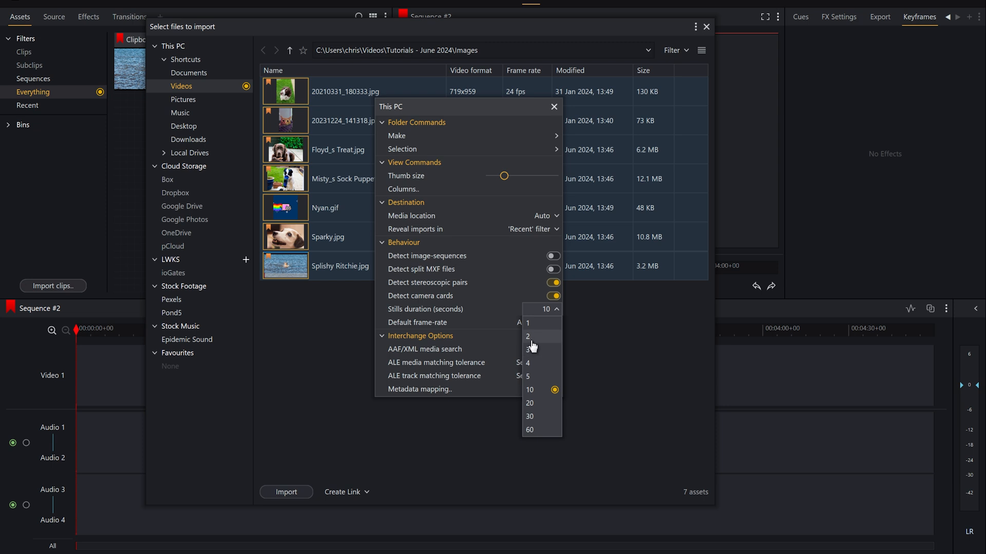
pyautogui.click(529, 337)
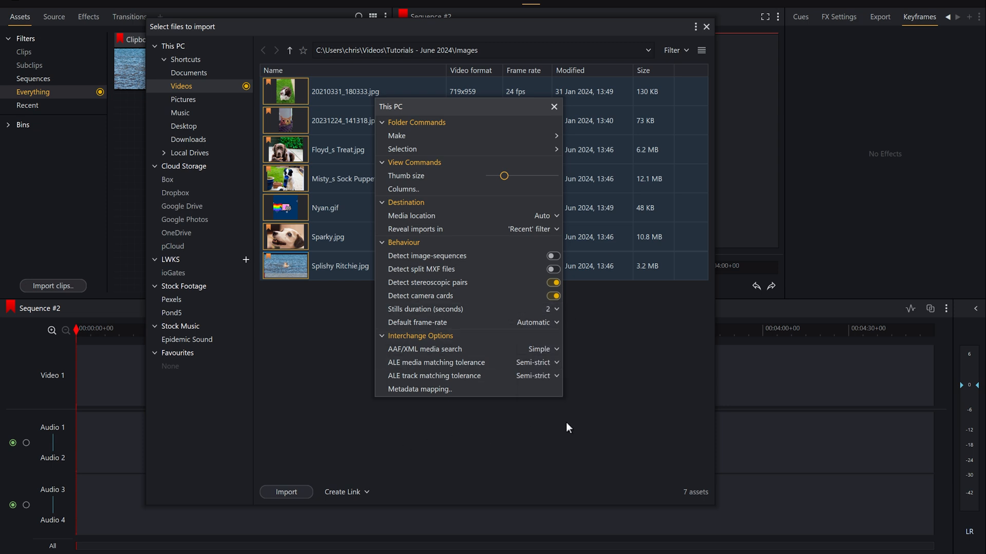
pyautogui.click(506, 426)
# - Import all seven image files and place them together on the Video 1 track of Sequence #2
pyautogui.moveTo(355, 342); pyautogui.dragTo(266, 80)
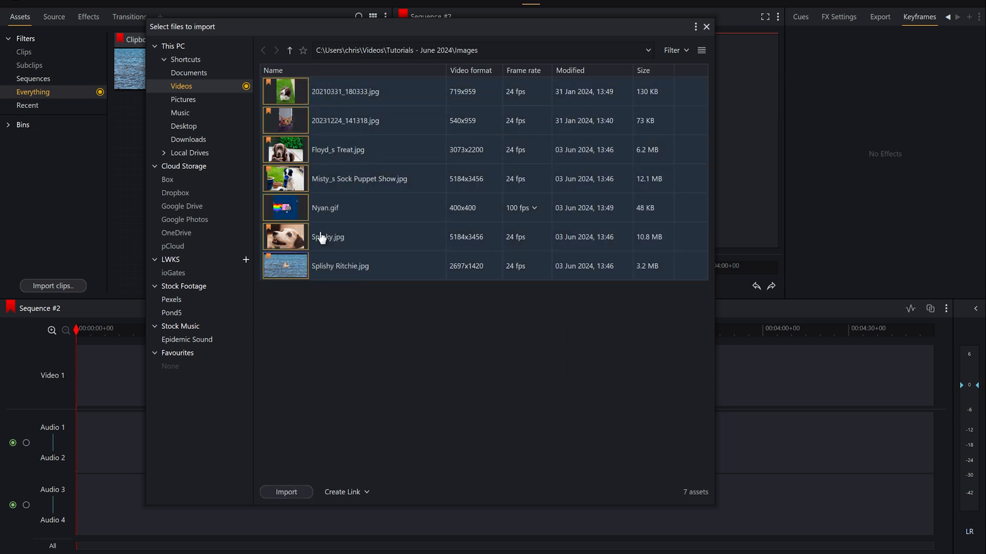
pyautogui.click(285, 492)
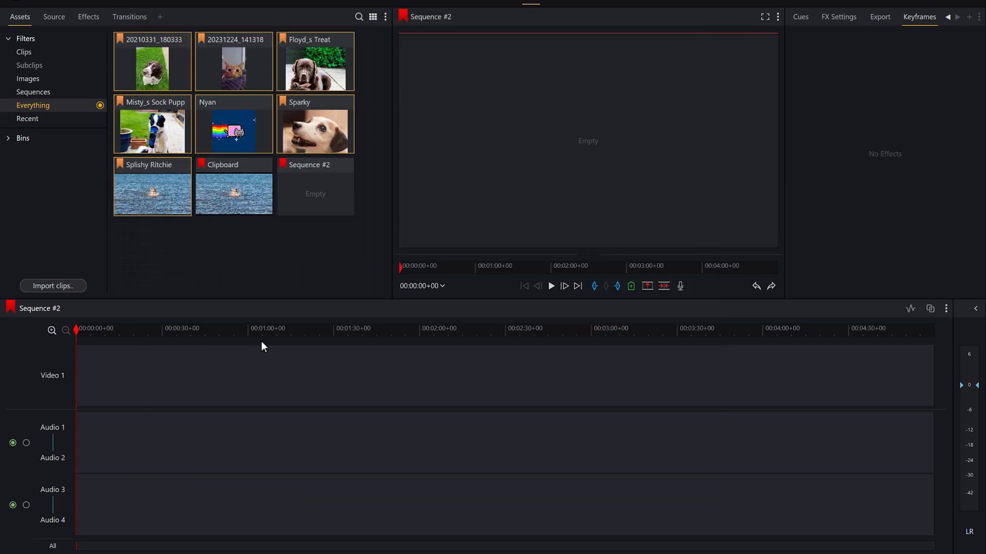
pyautogui.moveTo(303, 71); pyautogui.dragTo(167, 390)
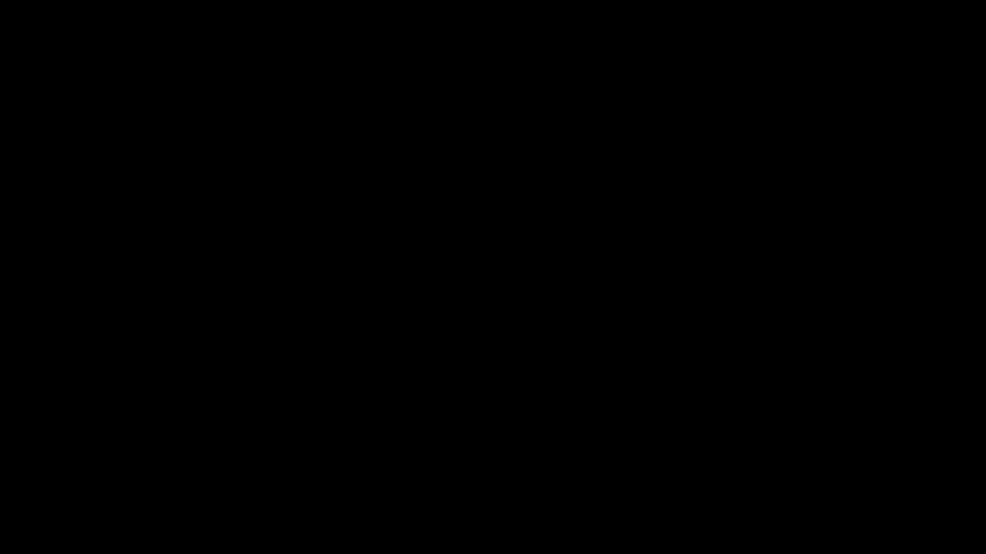